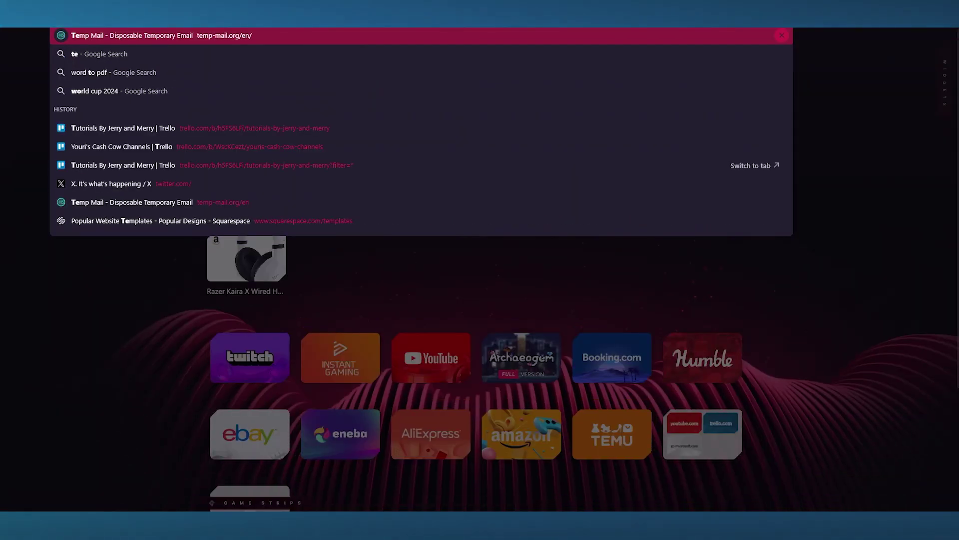
- Find Temp Mail from the address bar, then reach WordPress.com's Create your account page
{"action": "type", "text": "mp"}
{"action": "key", "text": "Escape"}
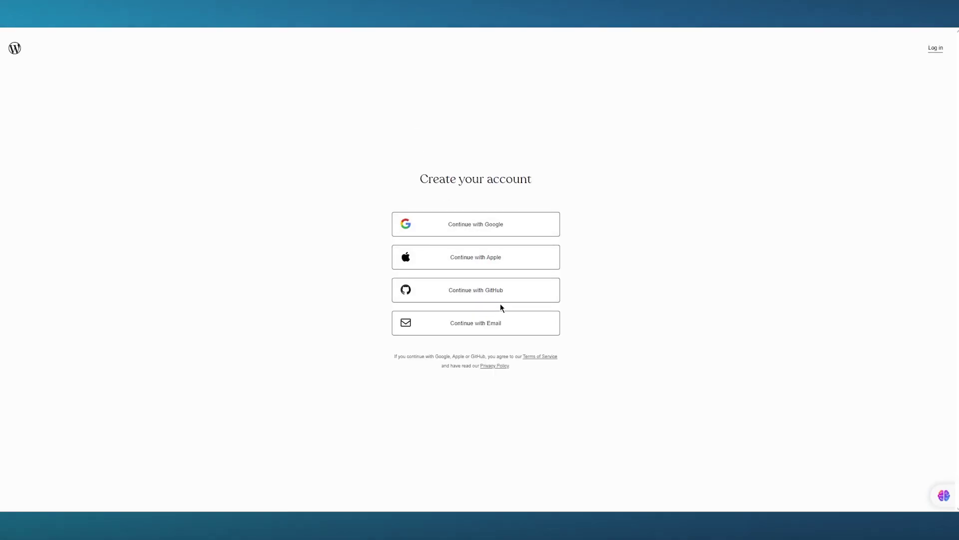
- Sign up by email, pasting the disposable Temp Mail address into Your email
{"action": "left_click", "coordinate": [502, 329]}
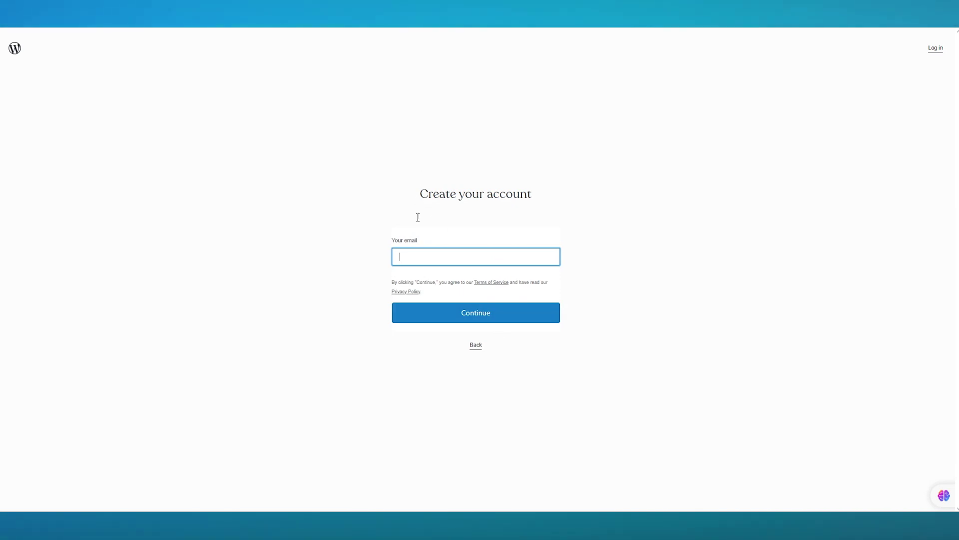
{"action": "left_click", "coordinate": [445, 257]}
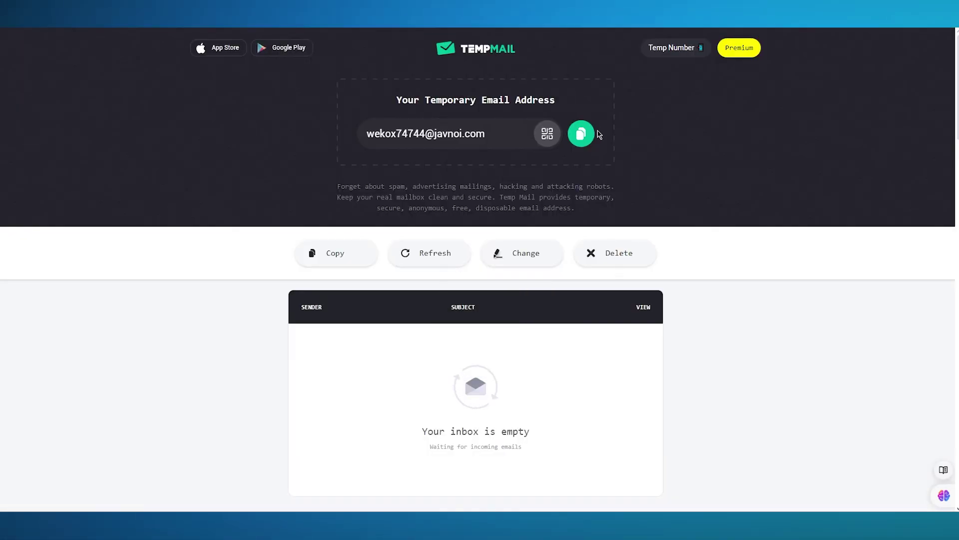
{"action": "left_click", "coordinate": [581, 134]}
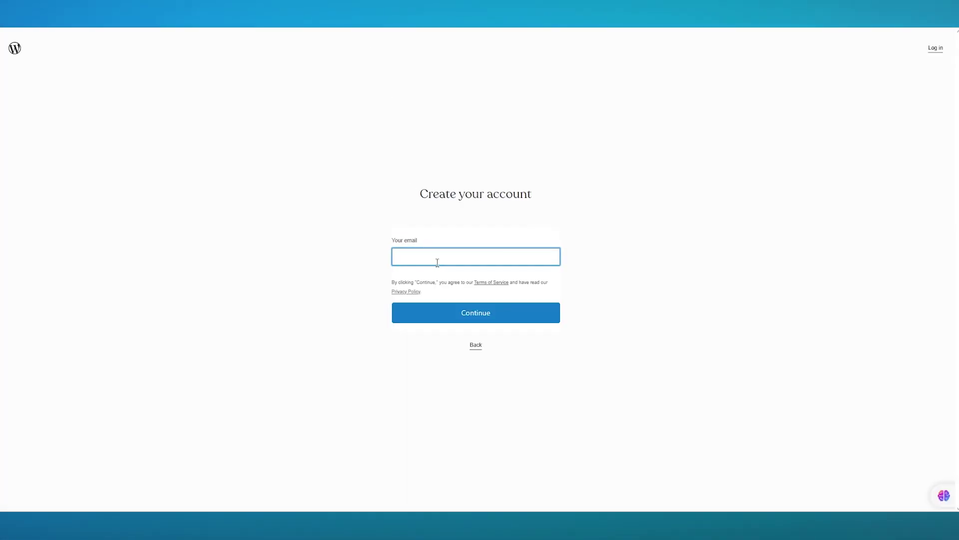
{"action": "left_click", "coordinate": [436, 256]}
{"action": "key", "text": "ctrl+v"}
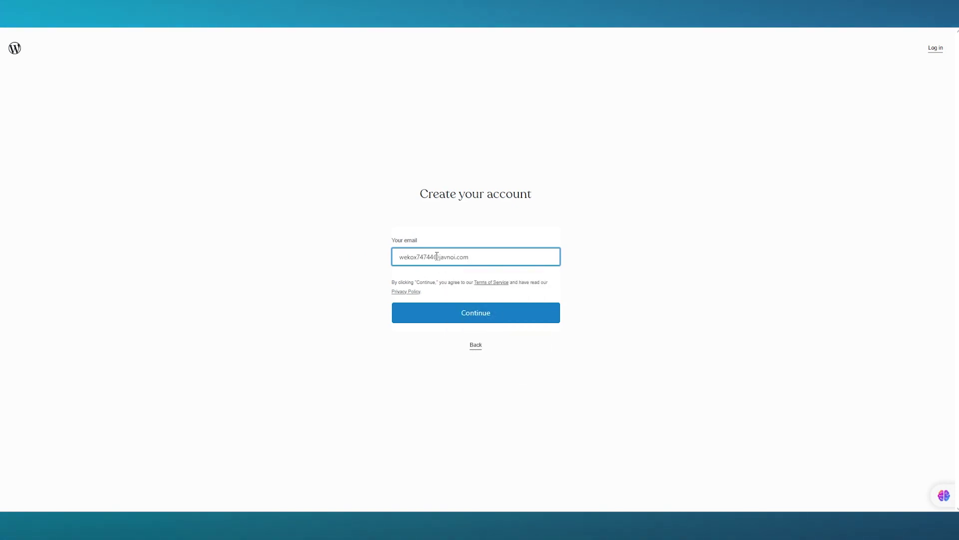
{"action": "left_click", "coordinate": [475, 313]}
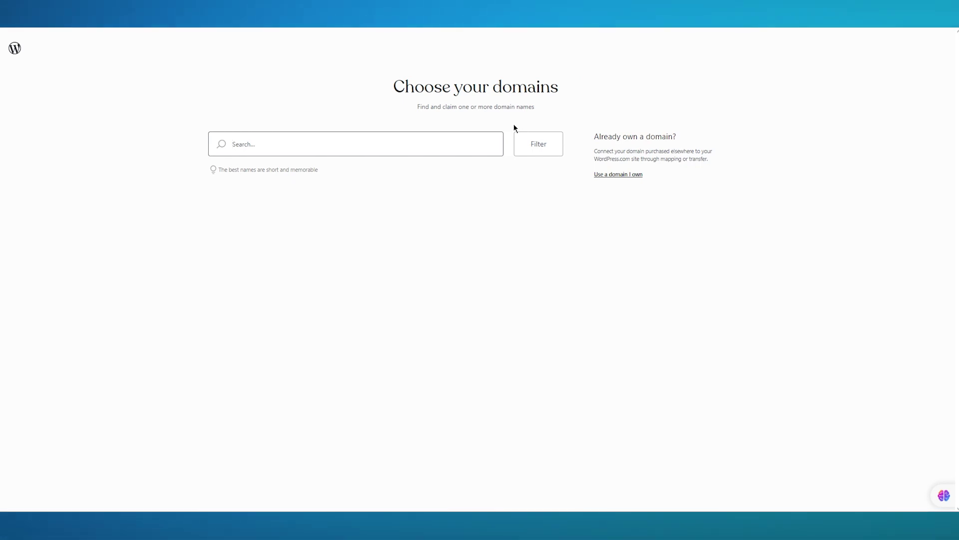
- Search 'jkhkjh', select jkhkjh.blog, then choose to pick the domain later
{"action": "left_click", "coordinate": [361, 136]}
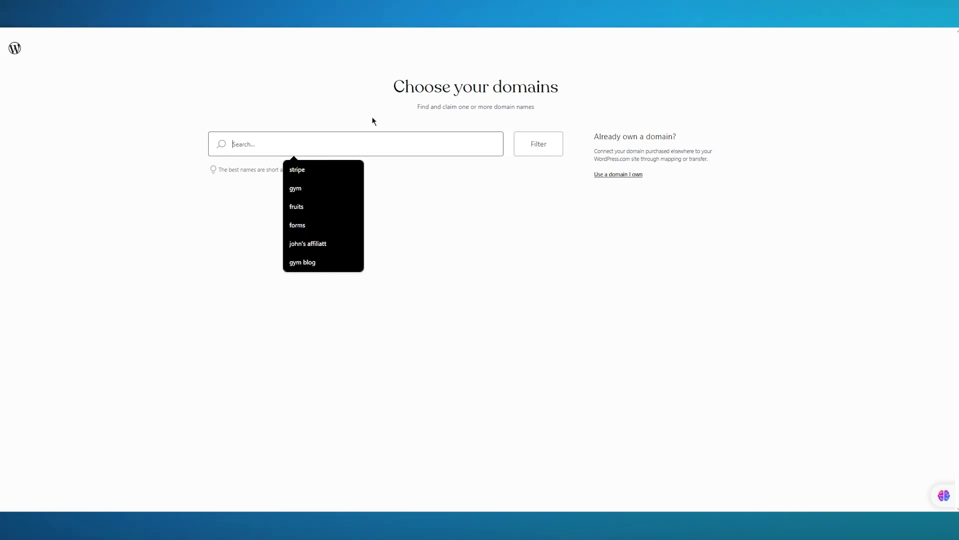
{"action": "left_click", "coordinate": [620, 175]}
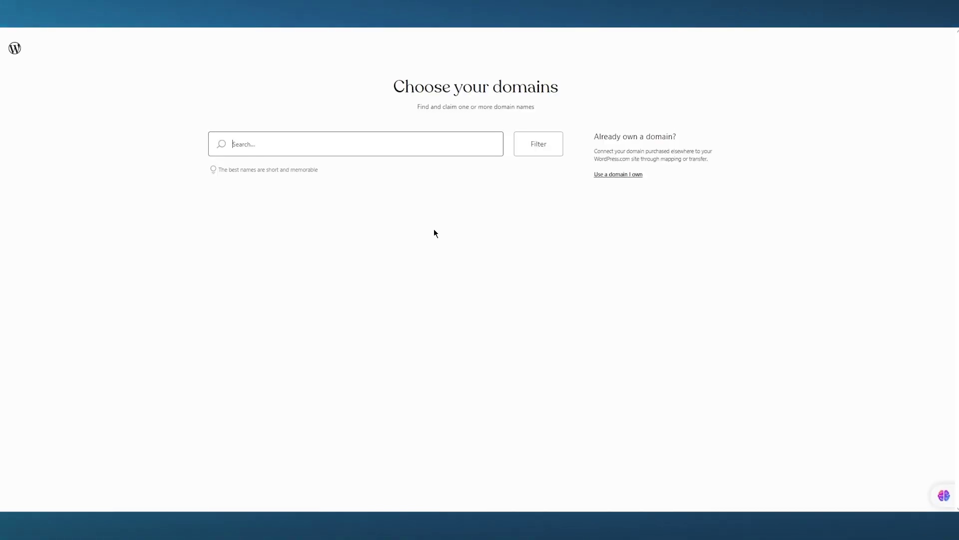
{"action": "left_click", "coordinate": [367, 138]}
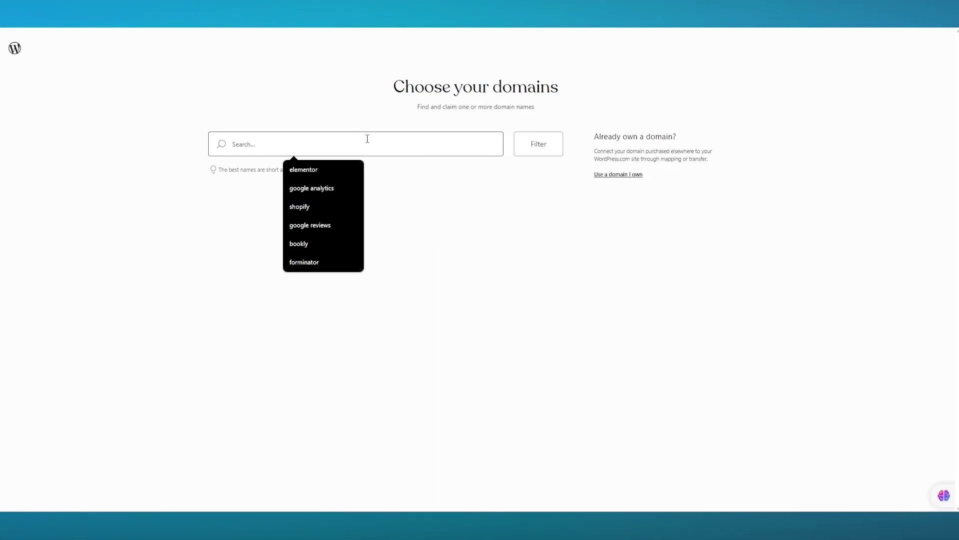
{"action": "type", "text": "jkhkjh"}
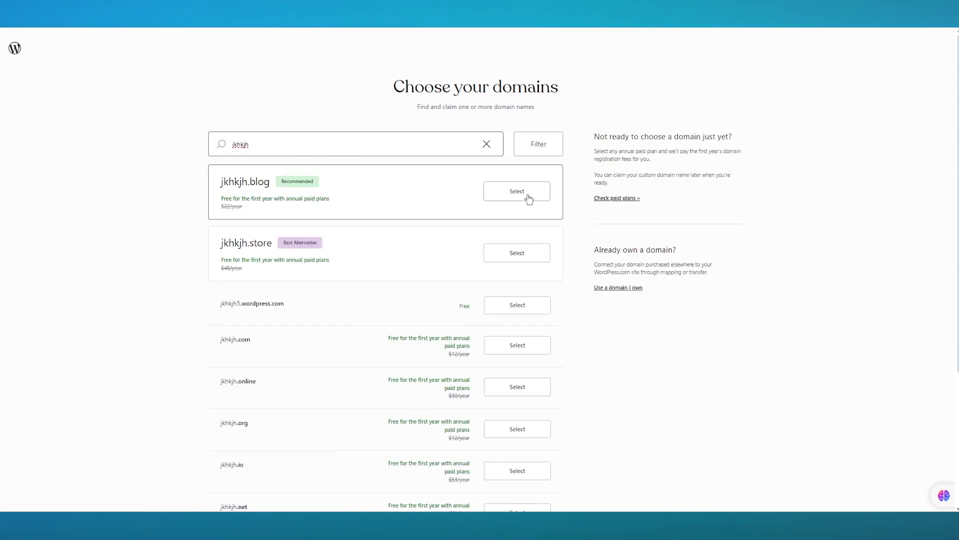
{"action": "left_click", "coordinate": [515, 191]}
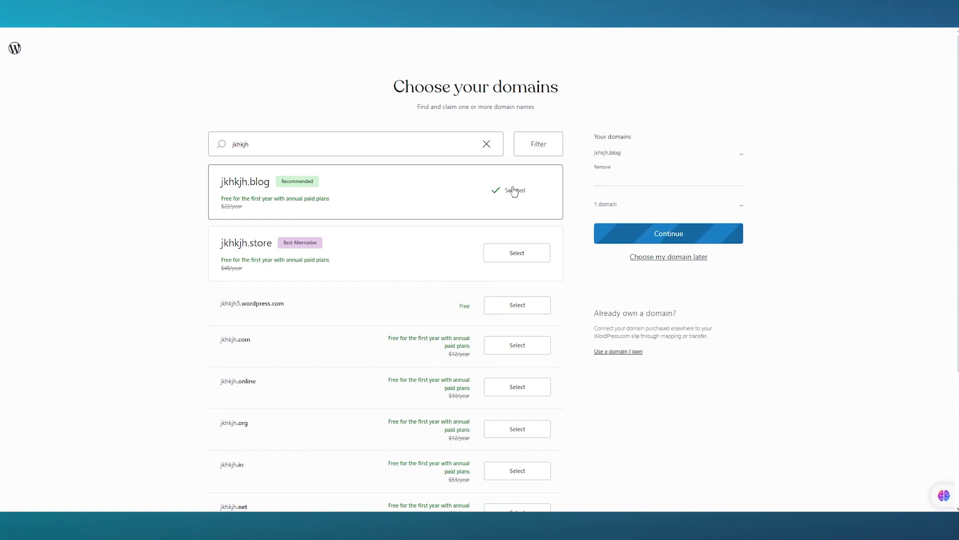
{"action": "left_click", "coordinate": [672, 258]}
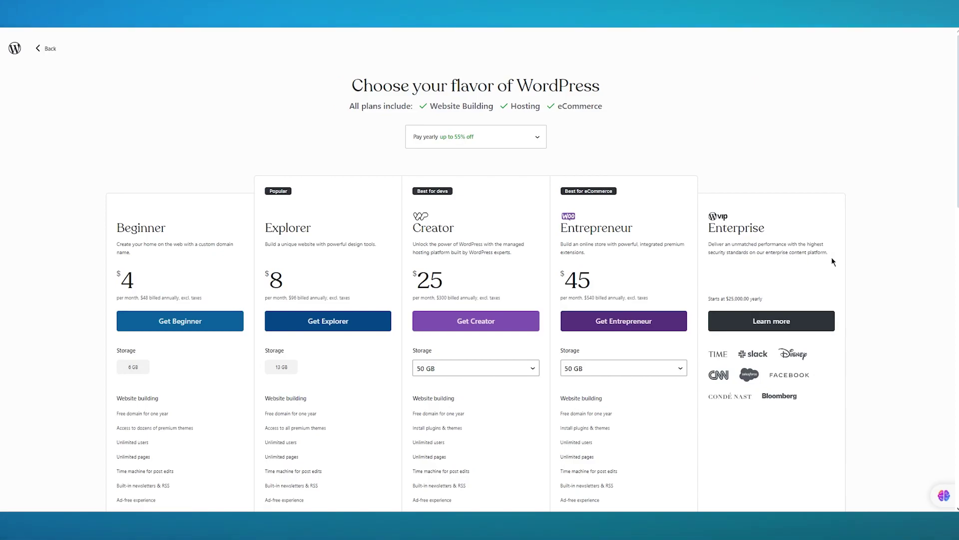
{"action": "scroll", "coordinate": [832, 258], "scroll_direction": "down", "scroll_amount": 3}
{"action": "scroll", "coordinate": [832, 260], "scroll_direction": "down", "scroll_amount": 12}
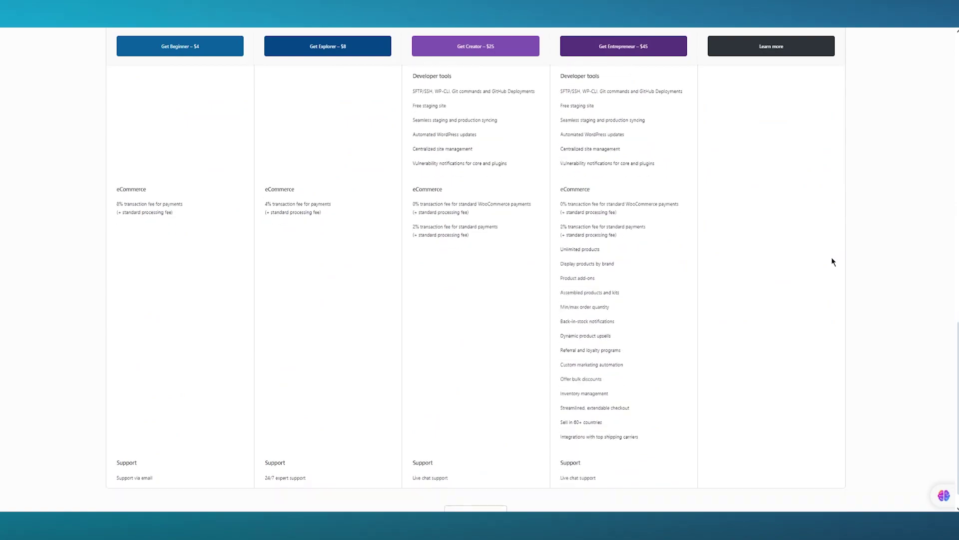
{"action": "scroll", "coordinate": [831, 260], "scroll_direction": "up", "scroll_amount": 15}
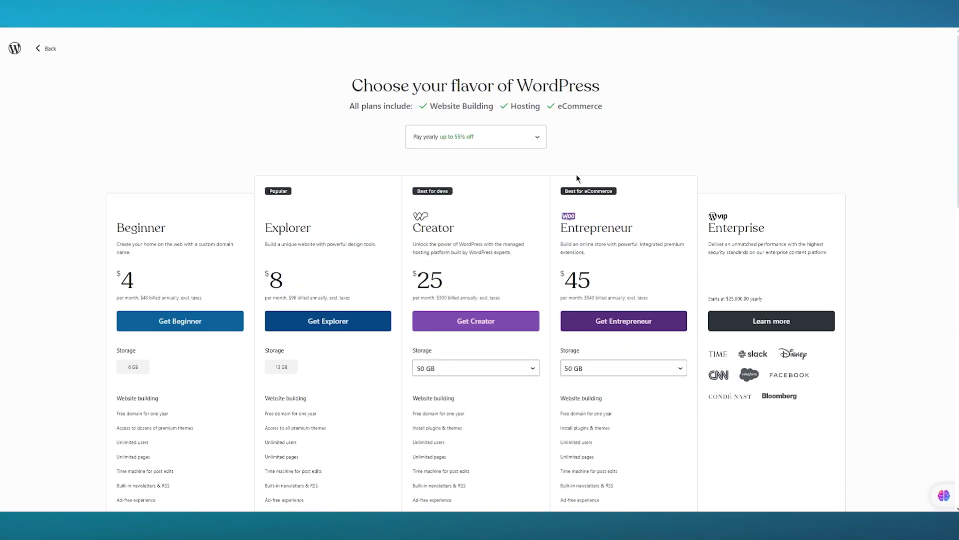
{"action": "left_click", "coordinate": [502, 142]}
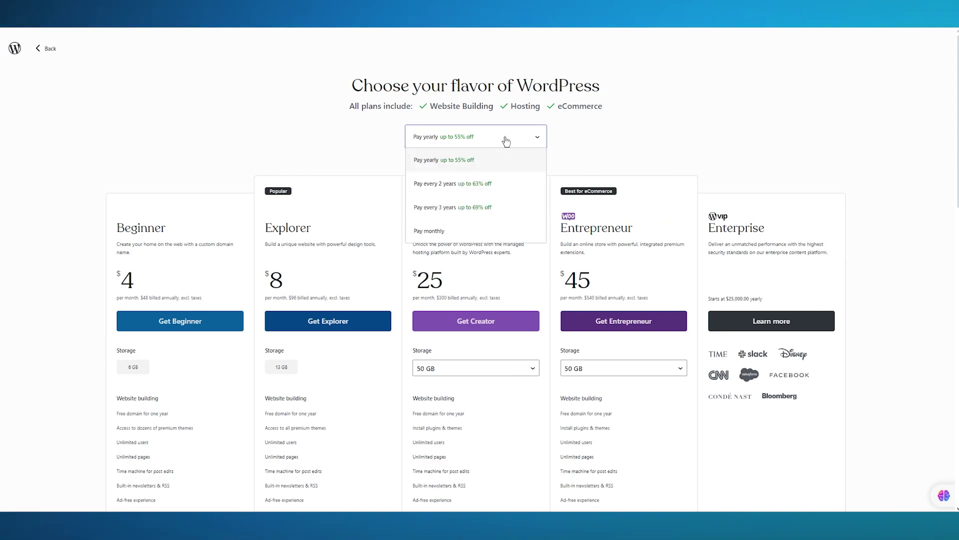
{"action": "left_click", "coordinate": [506, 141]}
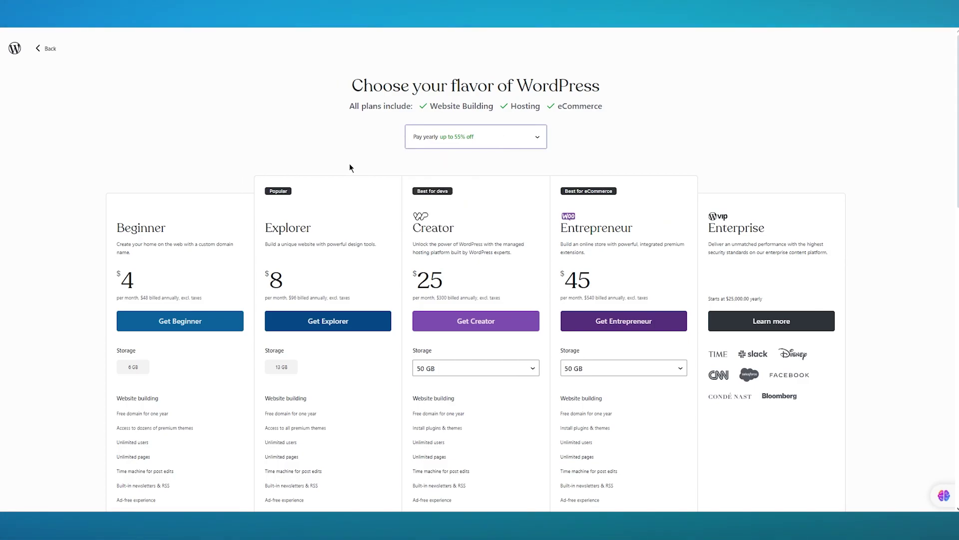
{"action": "scroll", "coordinate": [350, 164], "scroll_direction": "down", "scroll_amount": 3}
{"action": "scroll", "coordinate": [349, 164], "scroll_direction": "up", "scroll_amount": 3}
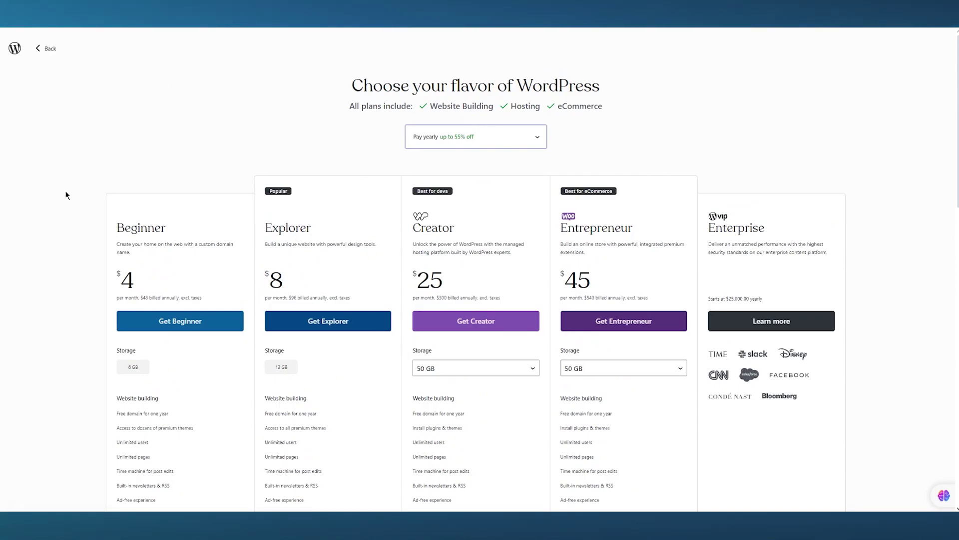
{"action": "scroll", "coordinate": [48, 212], "scroll_direction": "down", "scroll_amount": 10}
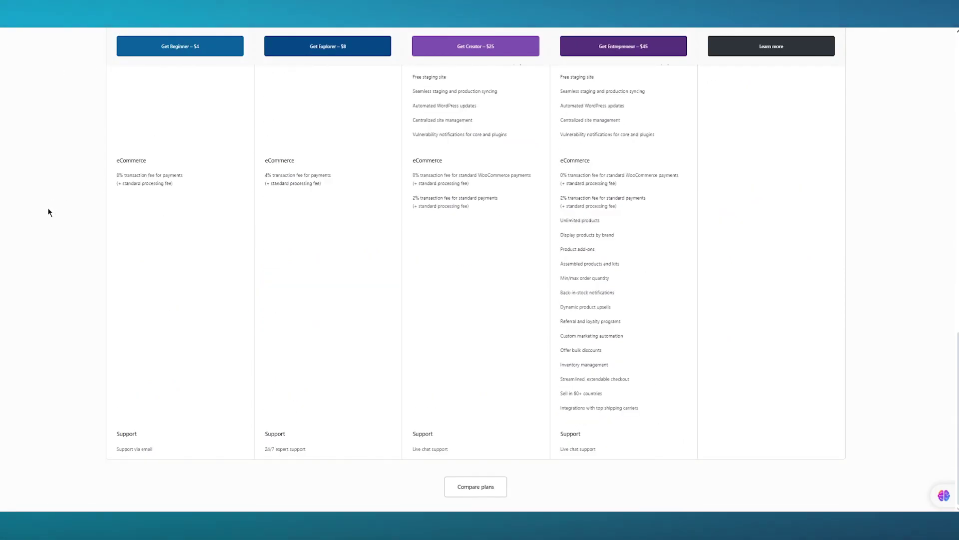
{"action": "scroll", "coordinate": [484, 472], "scroll_direction": "up", "scroll_amount": 10}
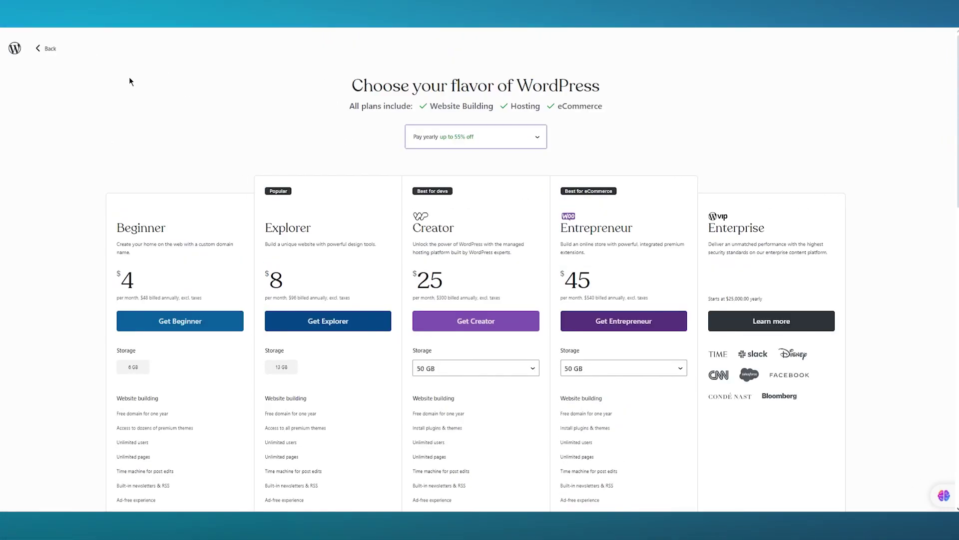
{"action": "left_click", "coordinate": [45, 56]}
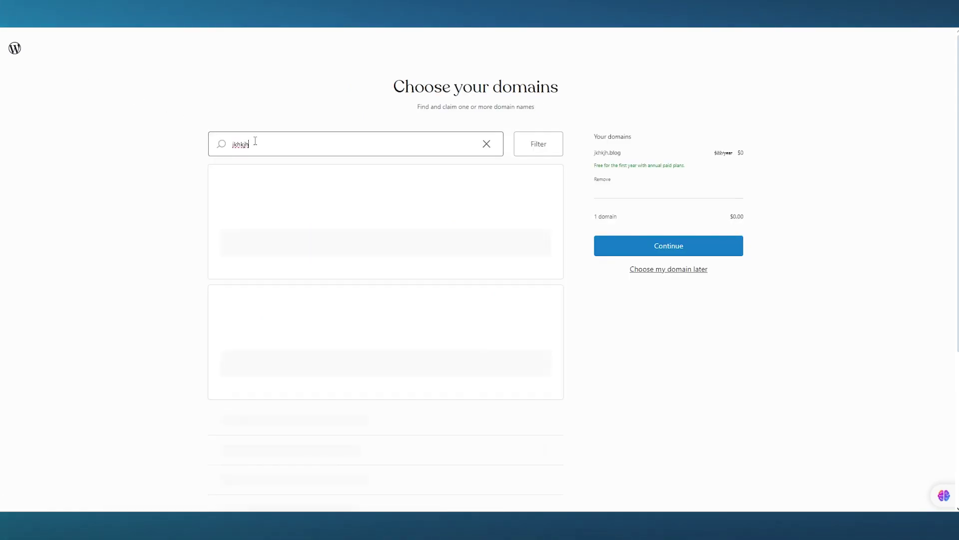
{"action": "left_click", "coordinate": [671, 273]}
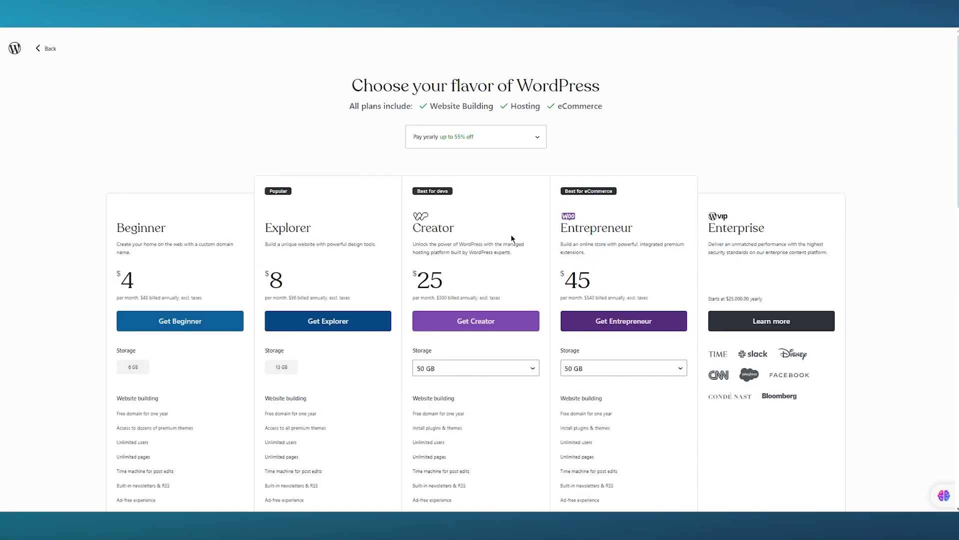
- Choose the Beginner plan and complete setup of the WEB AND DES site
{"action": "left_click", "coordinate": [215, 315]}
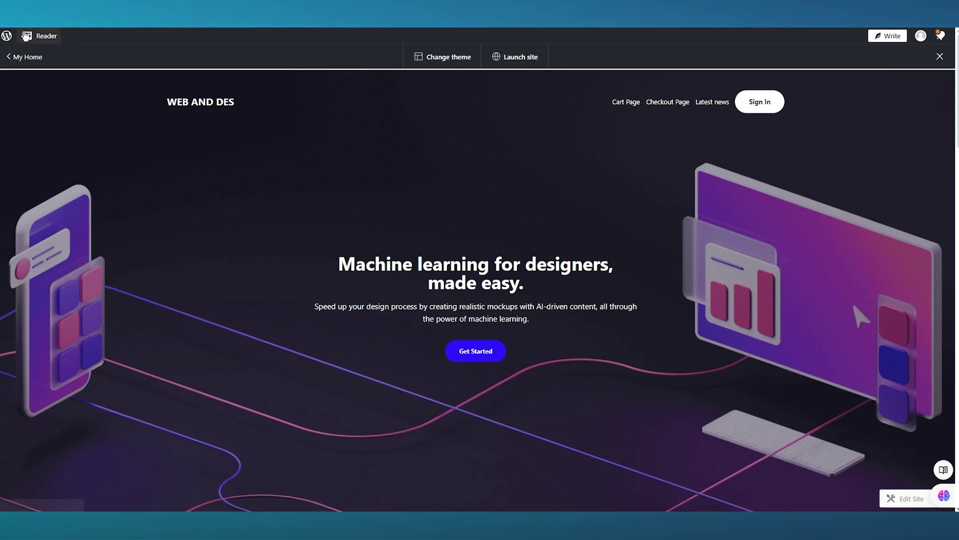
- Glance at the theme gallery, close the site preview, and go to Appearance > Editor
{"action": "left_click", "coordinate": [448, 57]}
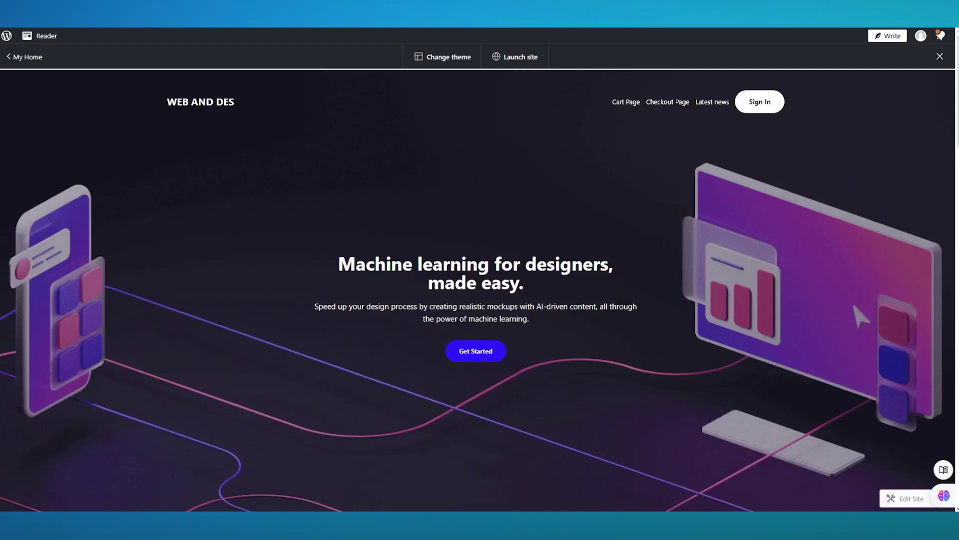
{"action": "left_click", "coordinate": [940, 57]}
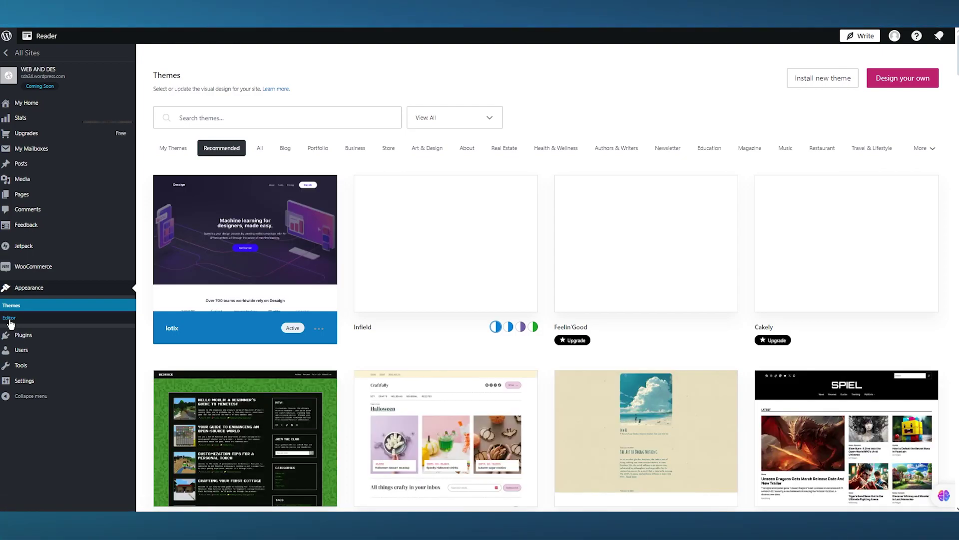
{"action": "left_click", "coordinate": [10, 320]}
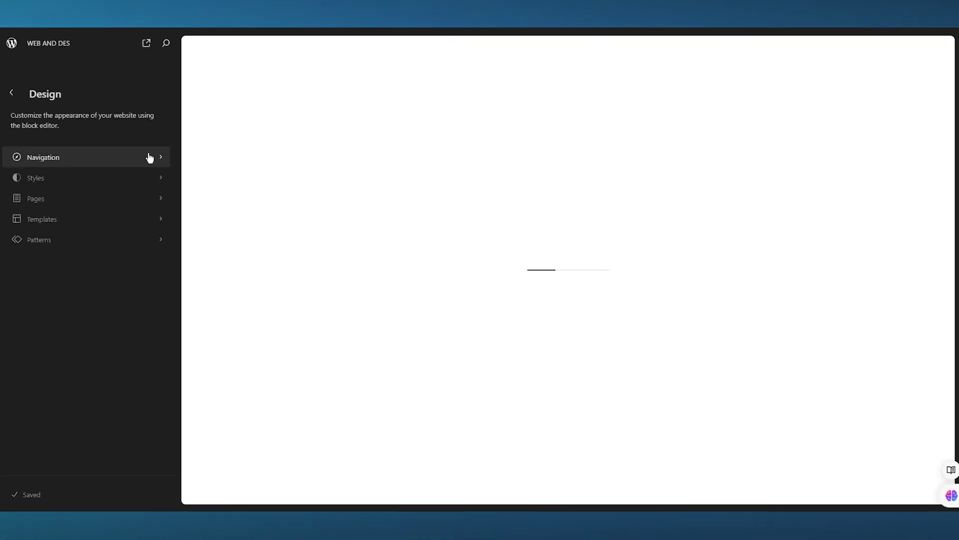
- Inspect the Navigation menu items, closing Checkout Page's Edit Page List without changes
{"action": "left_click", "coordinate": [105, 159]}
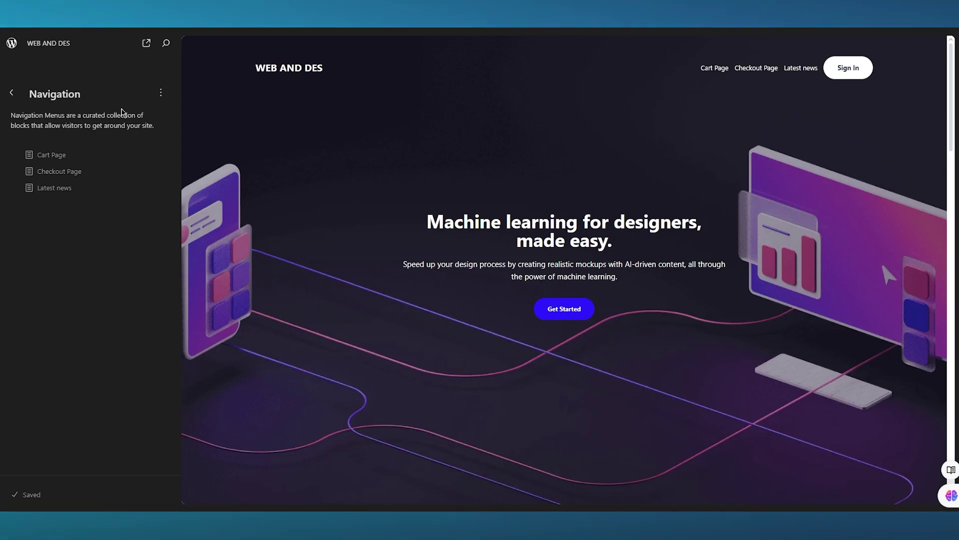
{"action": "left_click", "coordinate": [161, 95]}
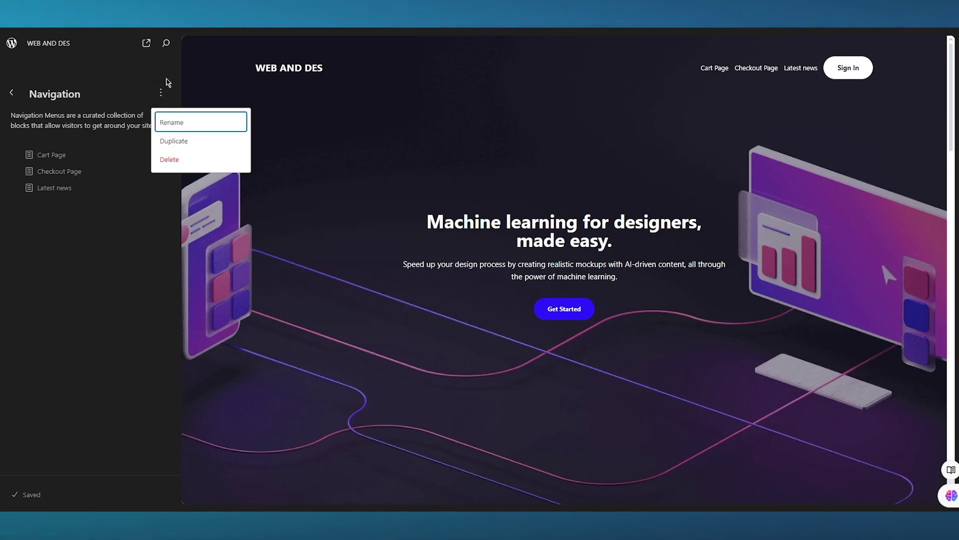
{"action": "key", "text": "Escape"}
{"action": "left_click", "coordinate": [56, 171]}
{"action": "left_click", "coordinate": [54, 158]}
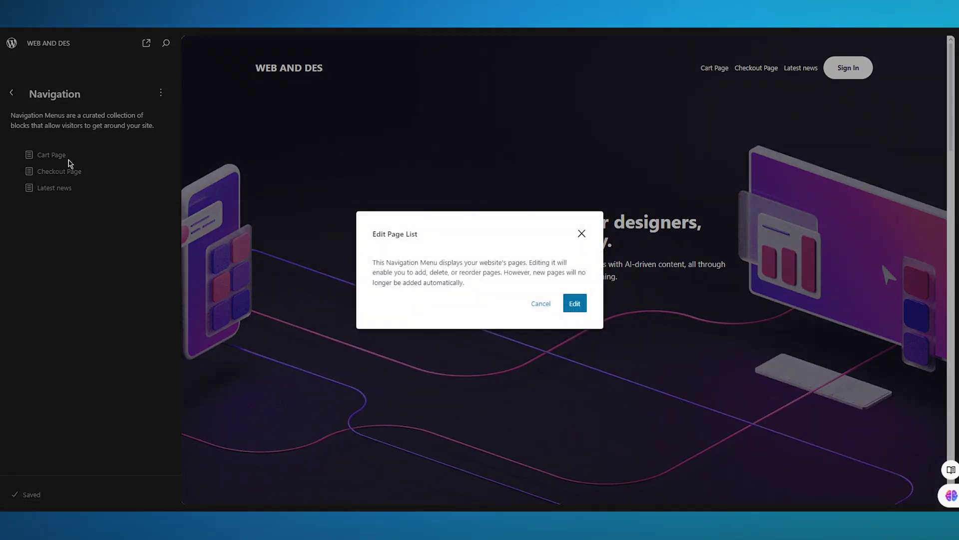
{"action": "left_click", "coordinate": [582, 232]}
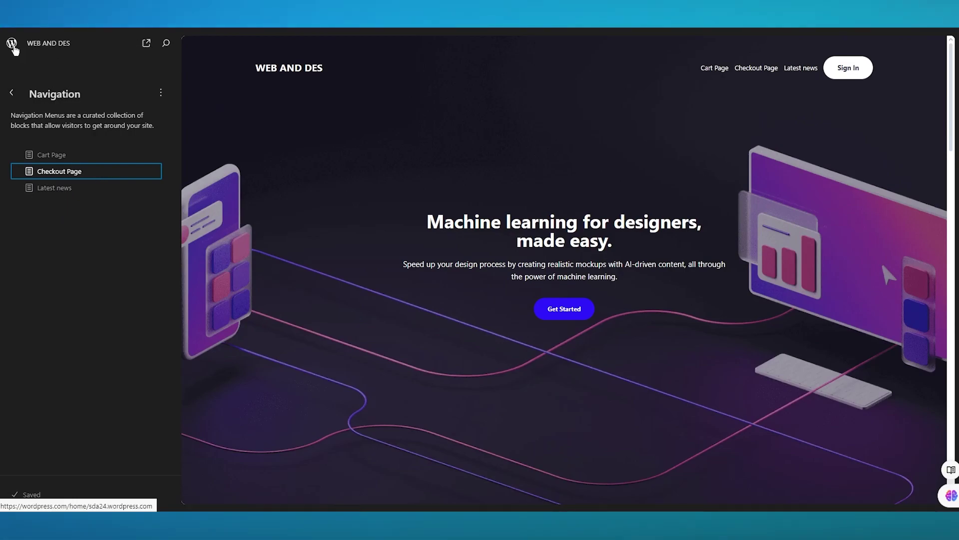
- Return to the dashboard and view the Pages list with Checkout Page, Cart Page, Latest news
{"action": "left_click", "coordinate": [11, 43]}
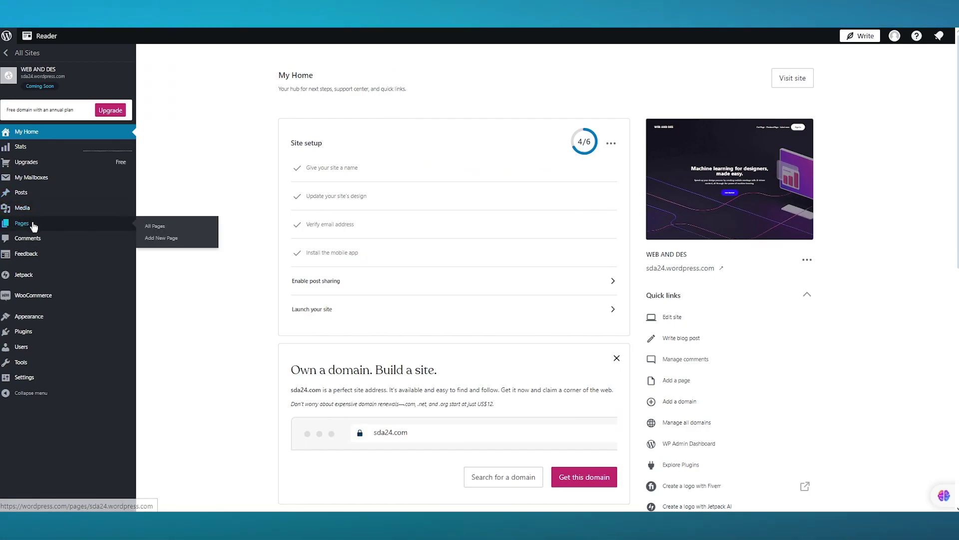
{"action": "left_click", "coordinate": [32, 224]}
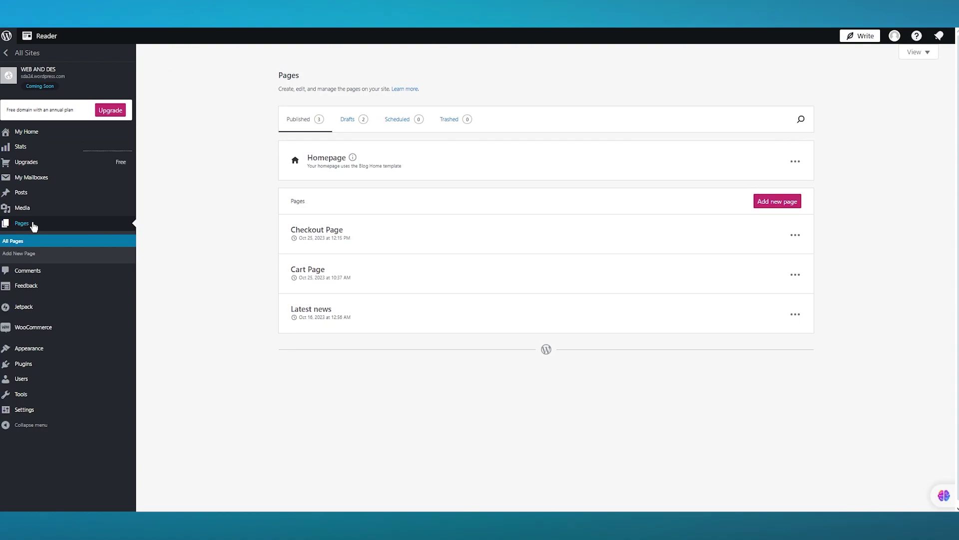
- Create a new page from the Store pattern and publish it
{"action": "left_click", "coordinate": [769, 201]}
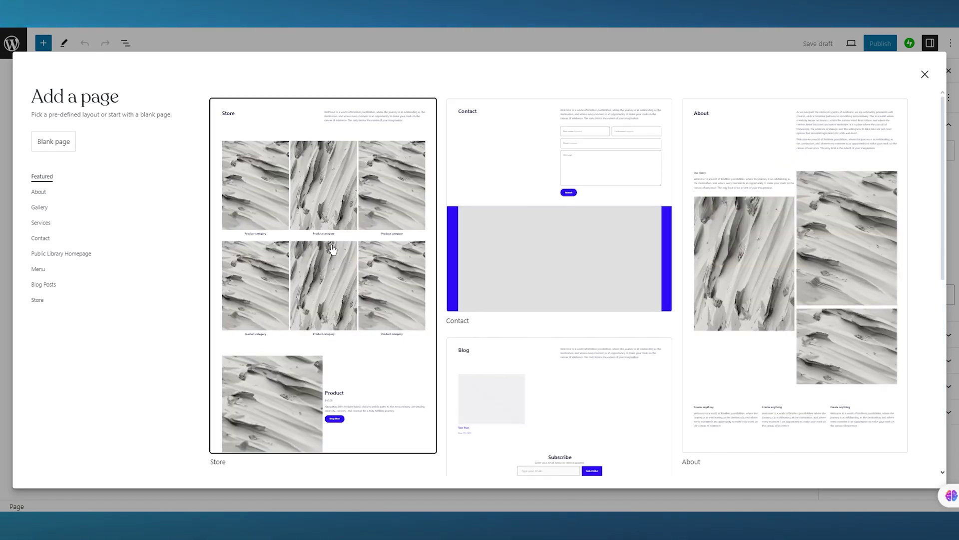
{"action": "left_click", "coordinate": [332, 250]}
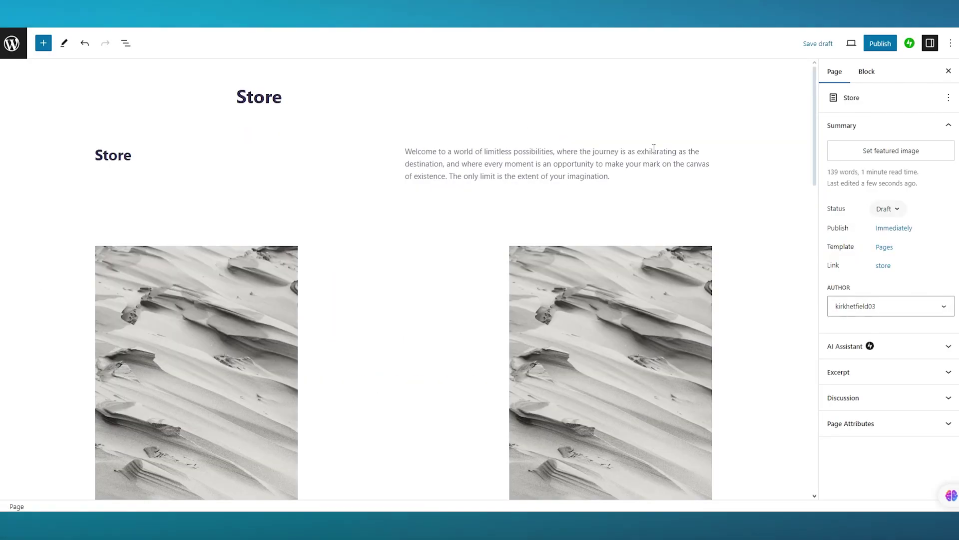
{"action": "left_click", "coordinate": [882, 46]}
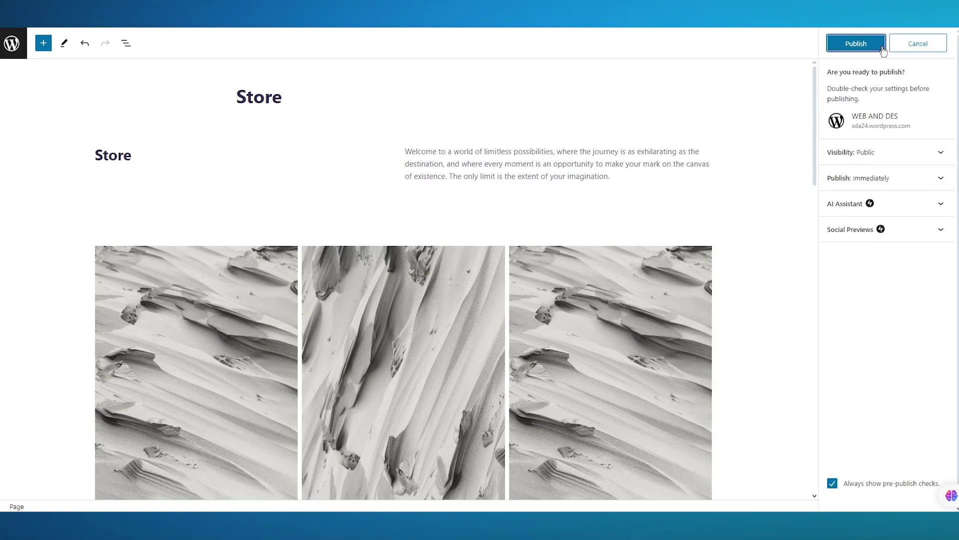
{"action": "left_click", "coordinate": [883, 48]}
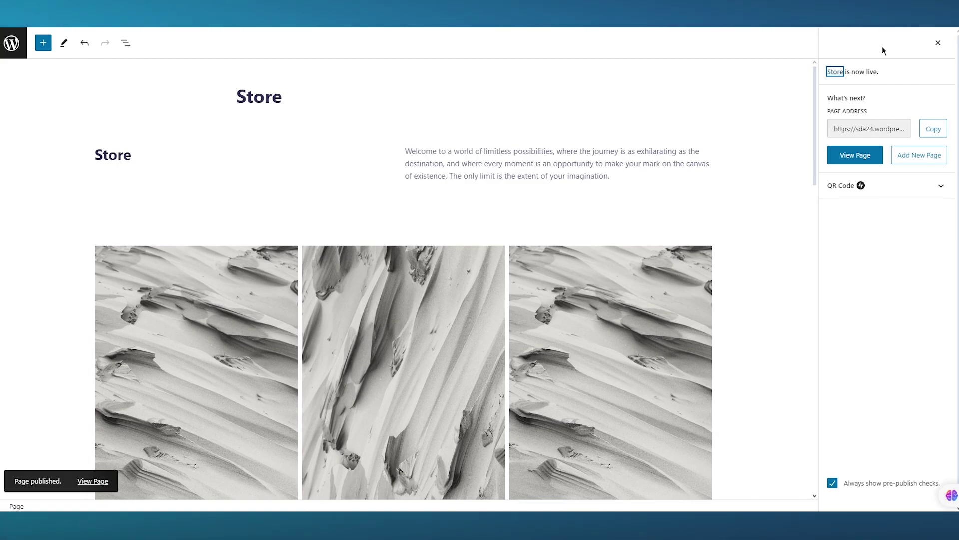
{"action": "left_click", "coordinate": [938, 44]}
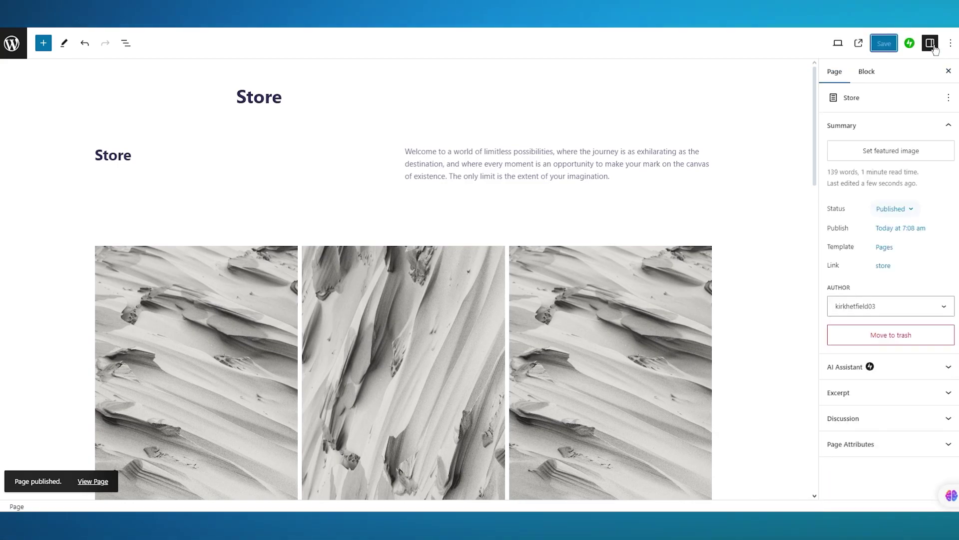
- Check the Pages list now including Store, then go to Appearance > Editor
{"action": "left_click", "coordinate": [13, 44]}
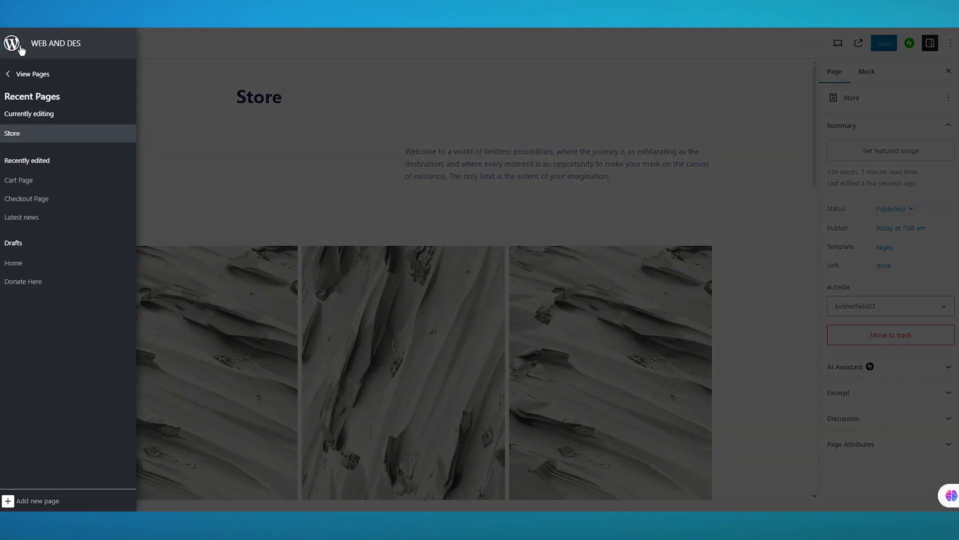
{"action": "left_click", "coordinate": [9, 74]}
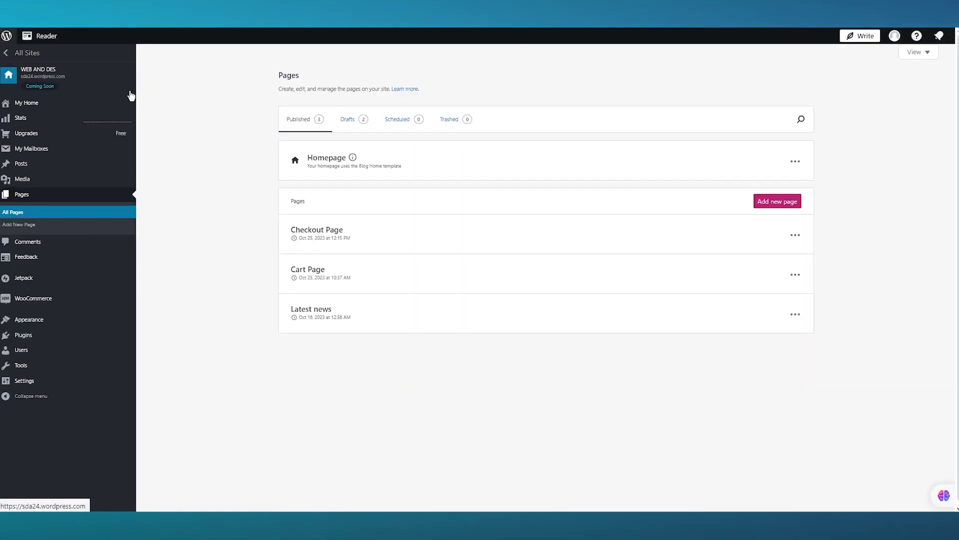
{"action": "mouse_move", "coordinate": [35, 356]}
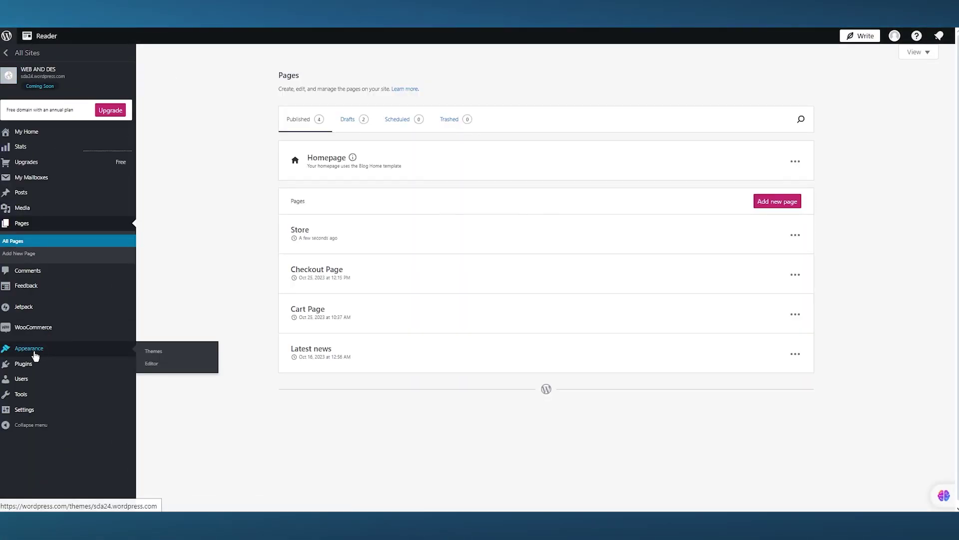
{"action": "left_click", "coordinate": [152, 363]}
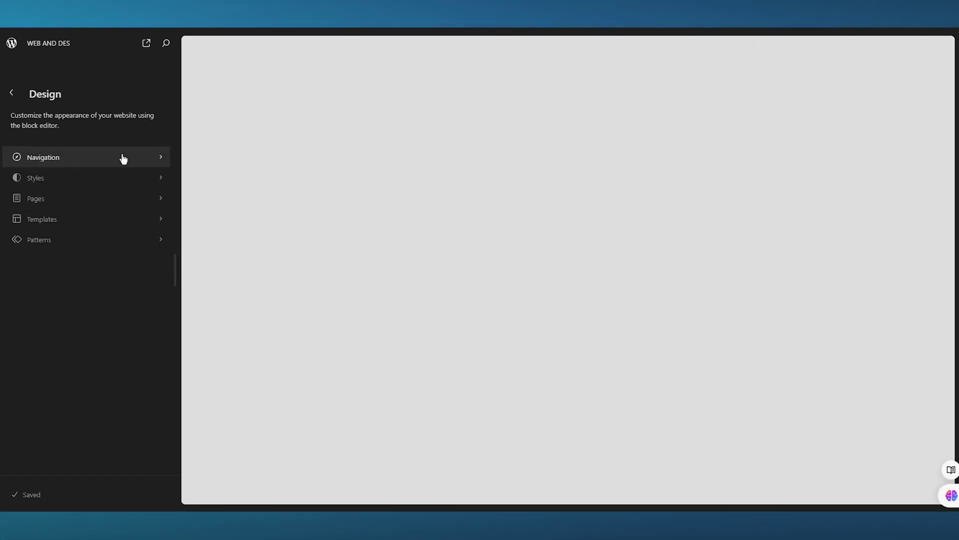
{"action": "left_click", "coordinate": [124, 159]}
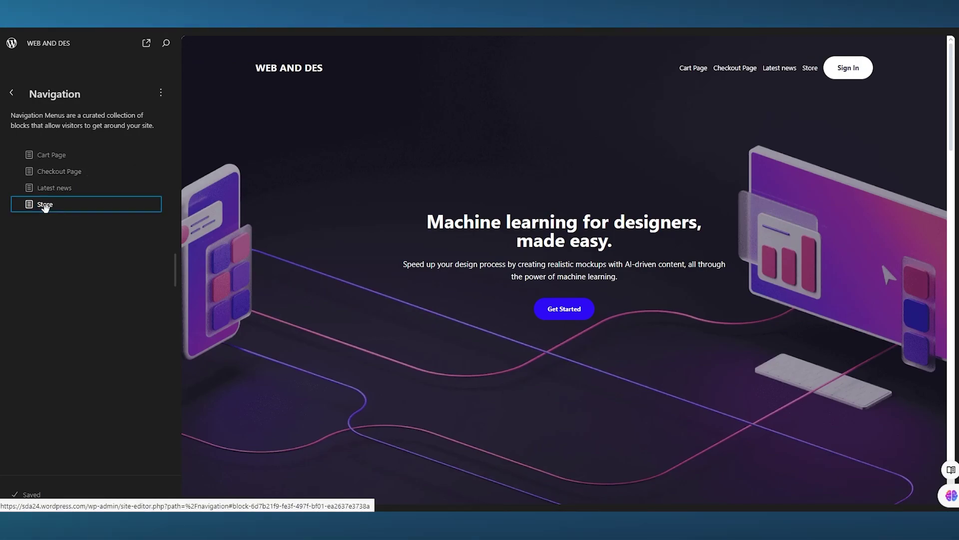
{"action": "left_click", "coordinate": [45, 205]}
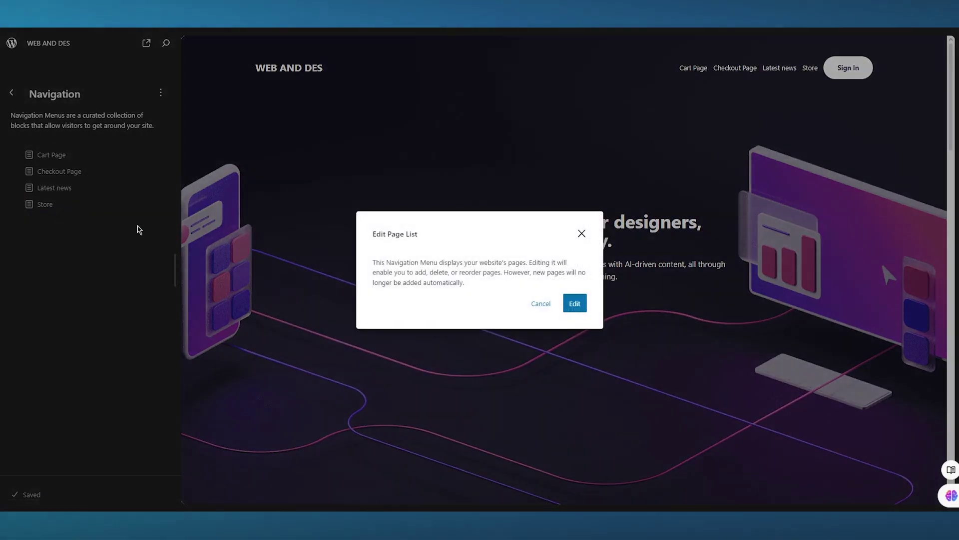
{"action": "left_click", "coordinate": [581, 234]}
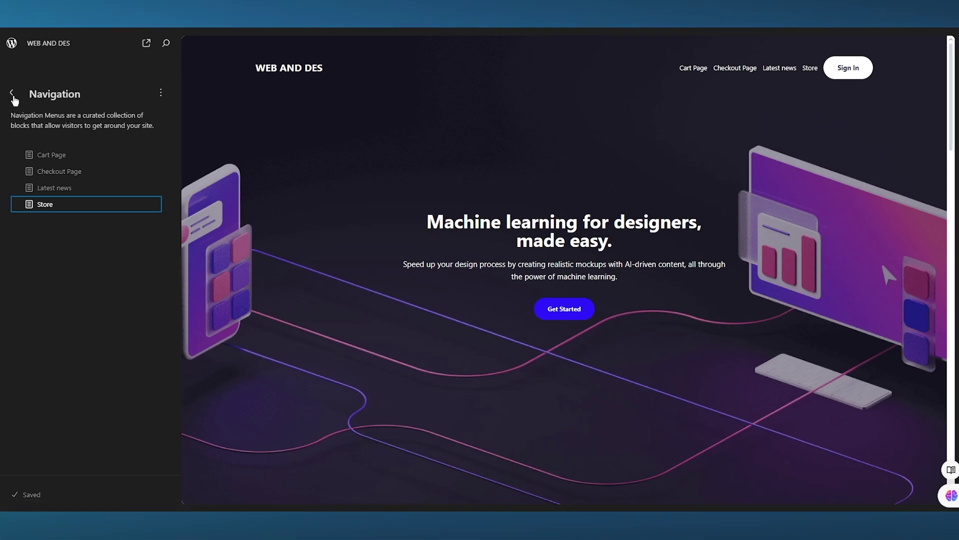
{"action": "left_click", "coordinate": [12, 94]}
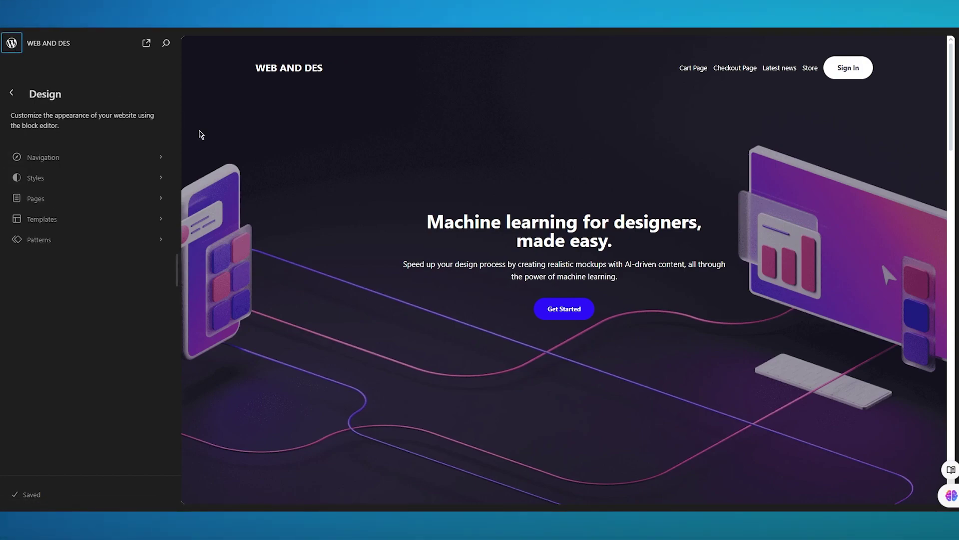
- Go to Appearance > Themes and scroll past Fontaine, Surrealist, Pomme and Twenty Twenty-Four
{"action": "left_click", "coordinate": [201, 134]}
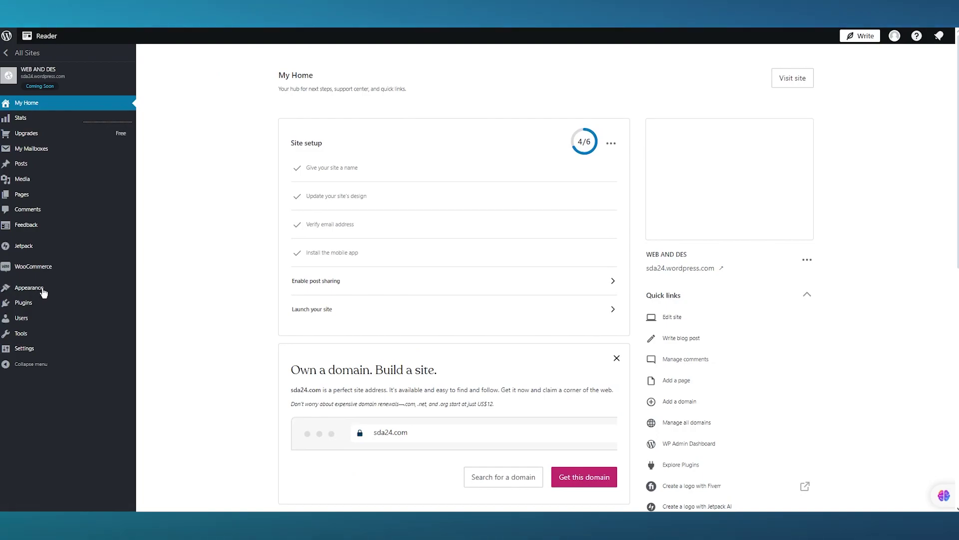
{"action": "mouse_move", "coordinate": [44, 293]}
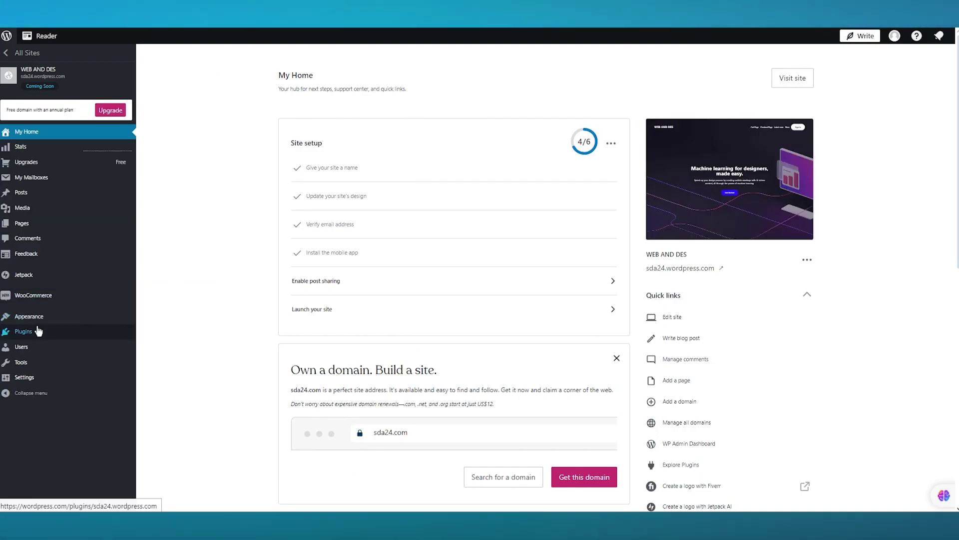
{"action": "mouse_move", "coordinate": [64, 317]}
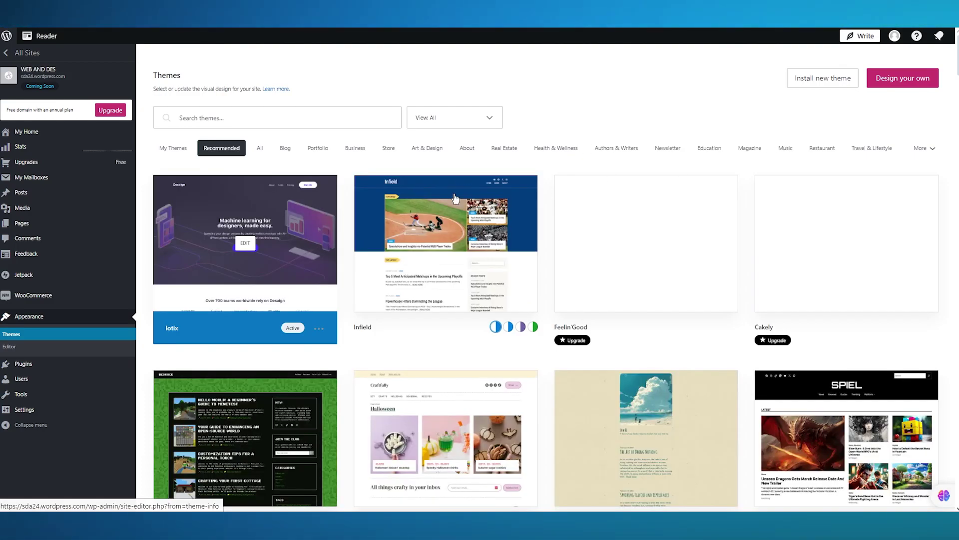
{"action": "scroll", "coordinate": [506, 251], "scroll_direction": "down", "scroll_amount": 5}
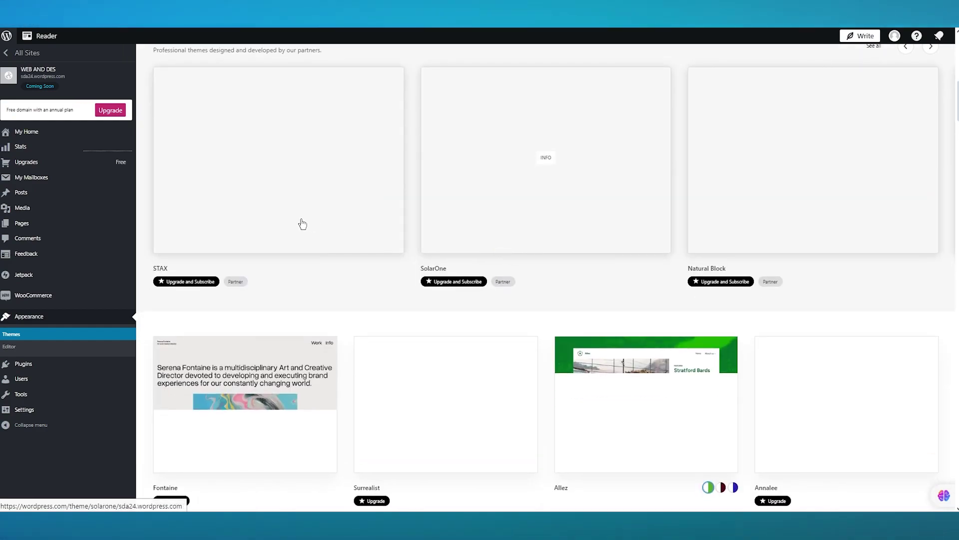
{"action": "scroll", "coordinate": [418, 212], "scroll_direction": "down", "scroll_amount": 5}
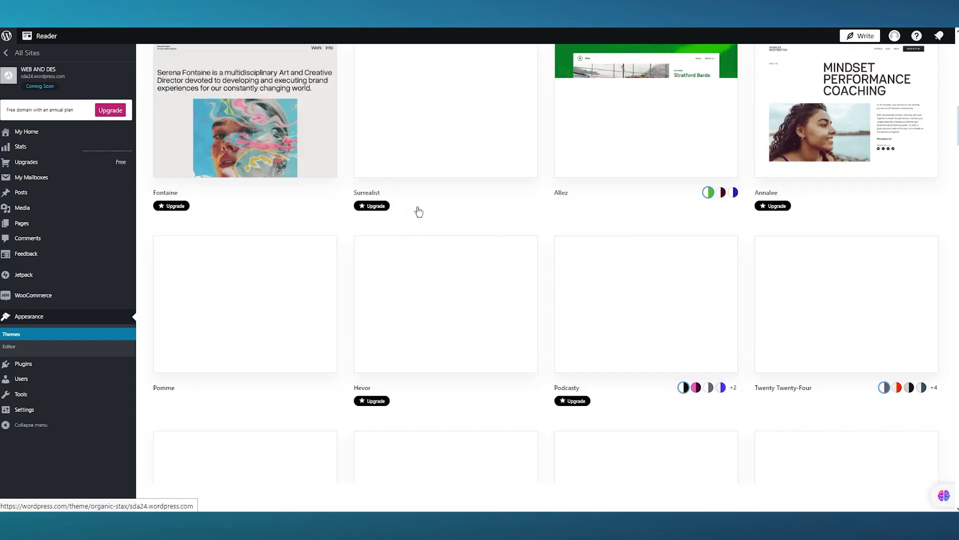